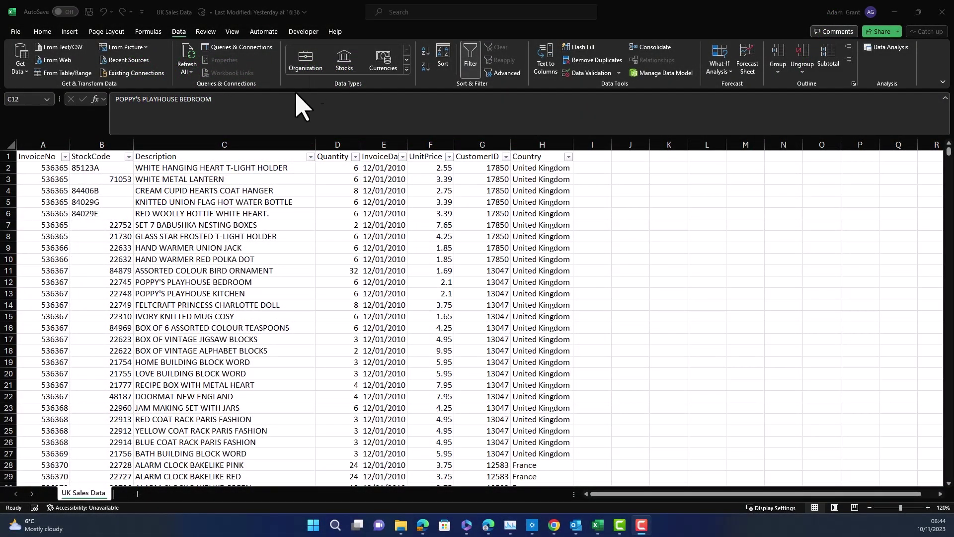
Convert the UK Sales Data range into a table with headers, named Table2.
{"action": "left_click", "coordinate": [104, 191]}
{"action": "key", "text": "ctrl+t"}
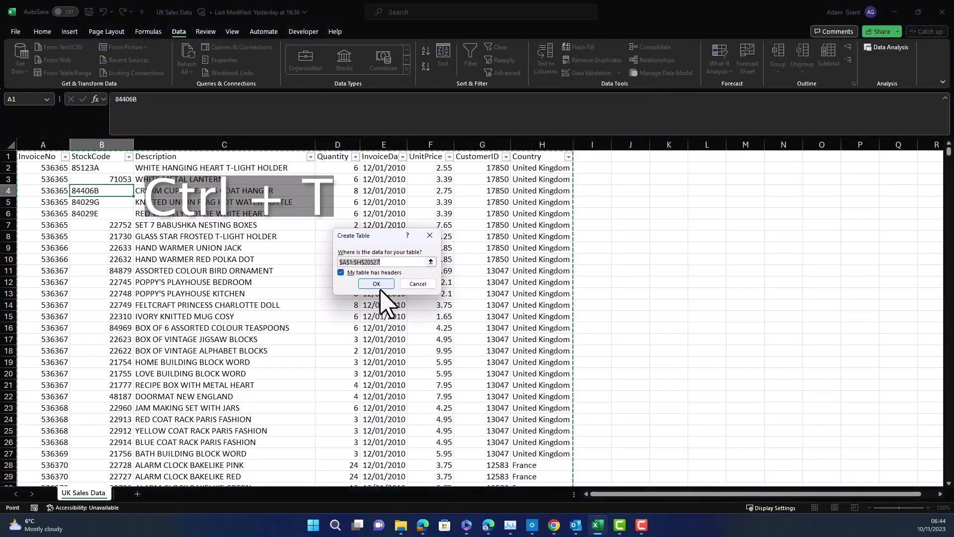
{"action": "left_click", "coordinate": [376, 285]}
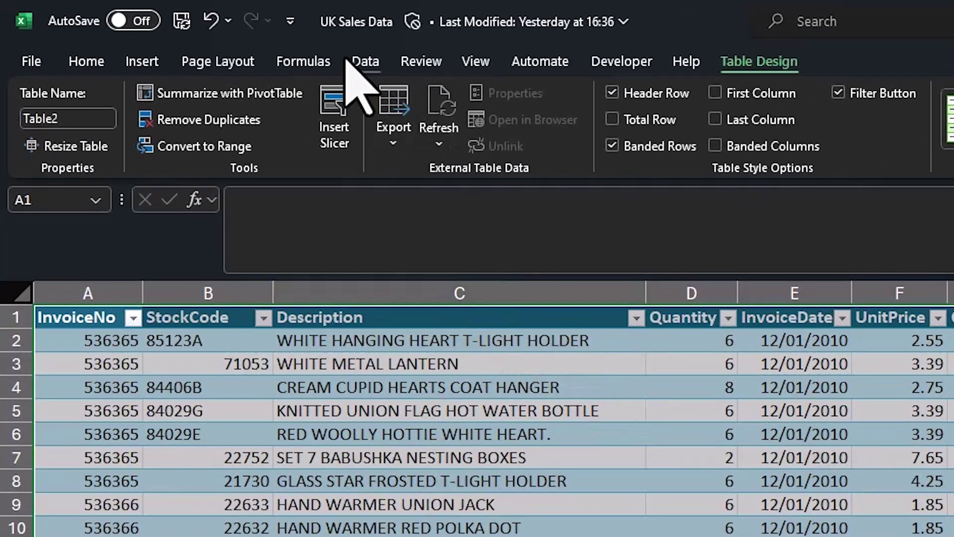
Load Table2 into Power Query and select the Quantity and UnitPrice columns.
{"action": "left_click", "coordinate": [338, 57]}
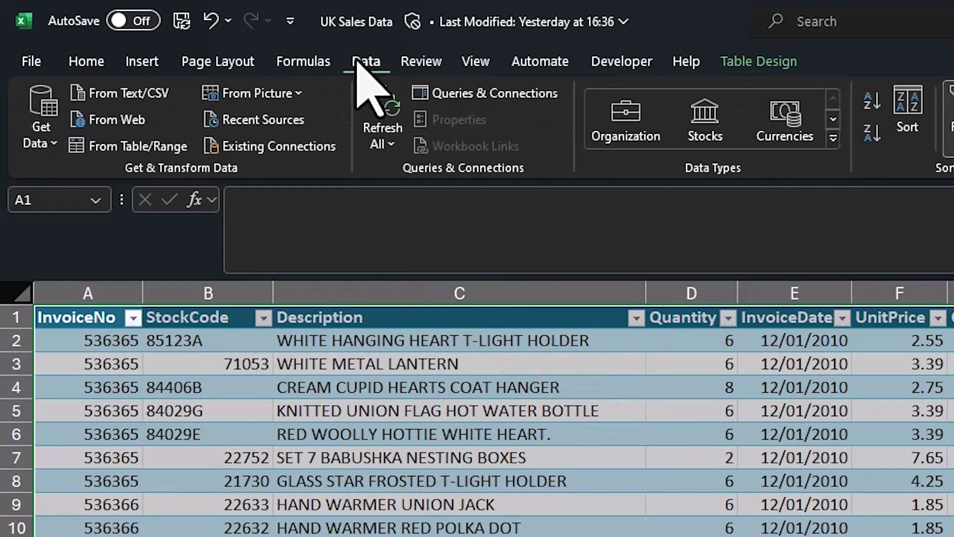
{"action": "left_click", "coordinate": [156, 147]}
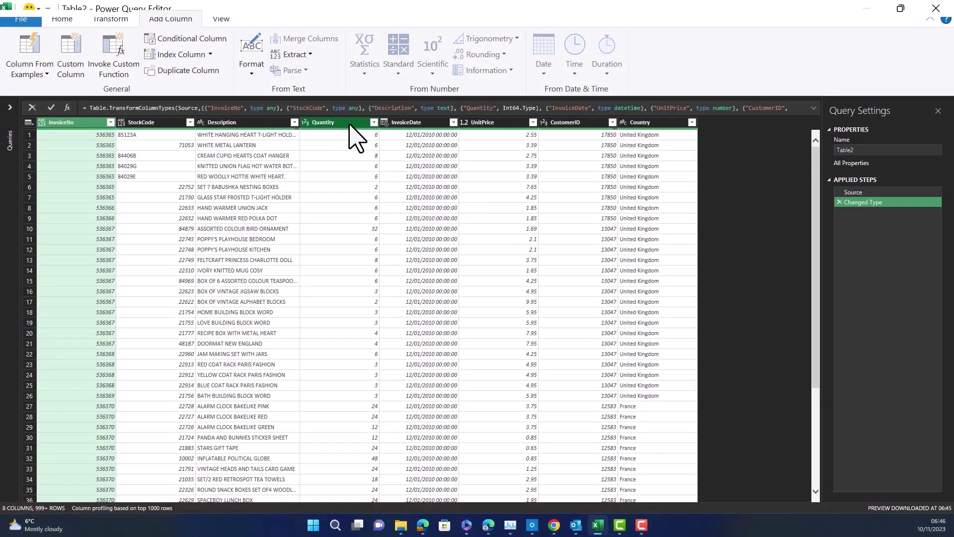
{"action": "left_click", "coordinate": [351, 139]}
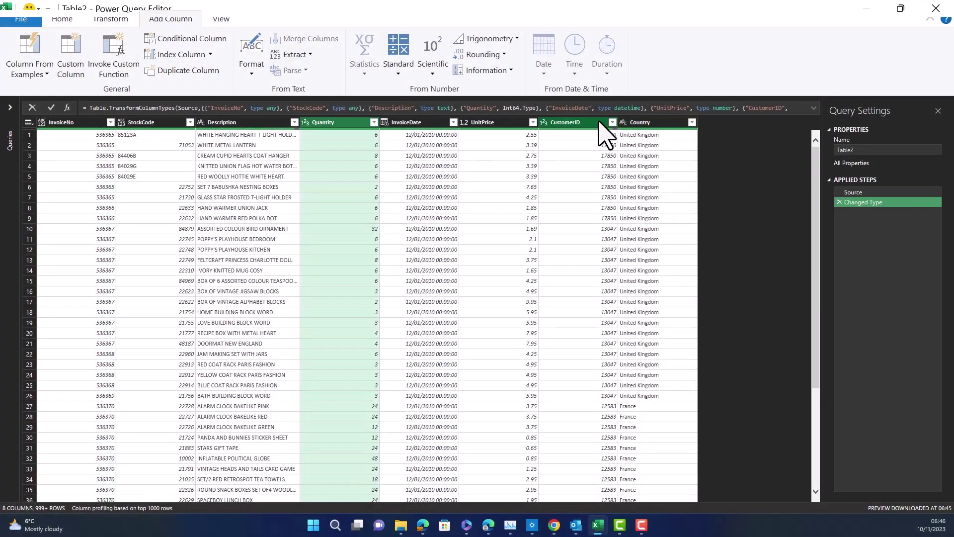
{"action": "left_click", "coordinate": [491, 123], "text": "ctrl"}
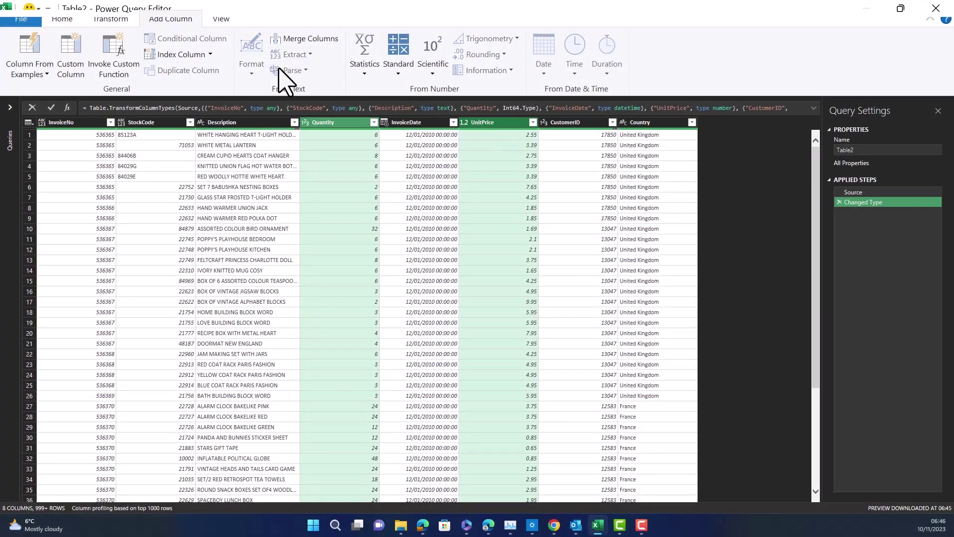
Multiply Quantity by UnitPrice into a new column named 'Total Sale'.
{"action": "left_click", "coordinate": [399, 80]}
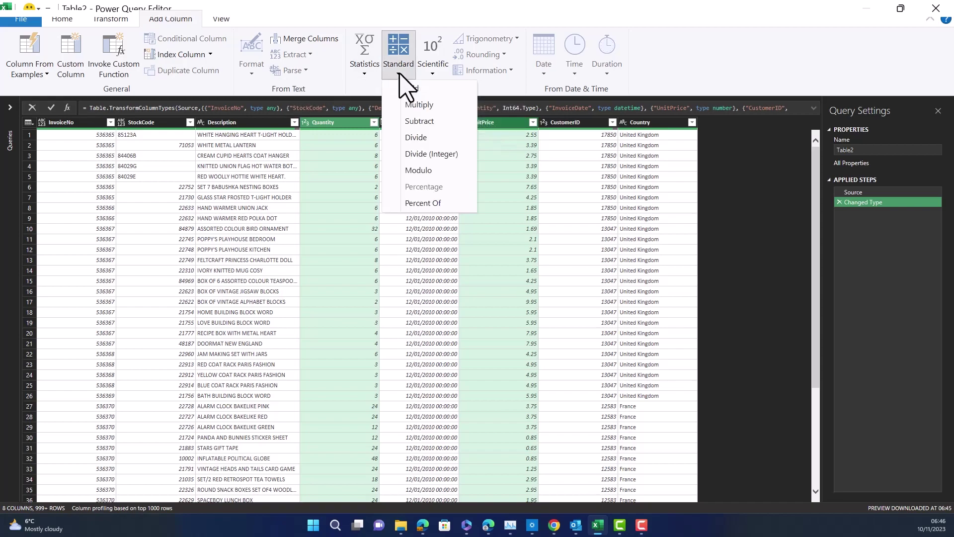
{"action": "left_click", "coordinate": [423, 106]}
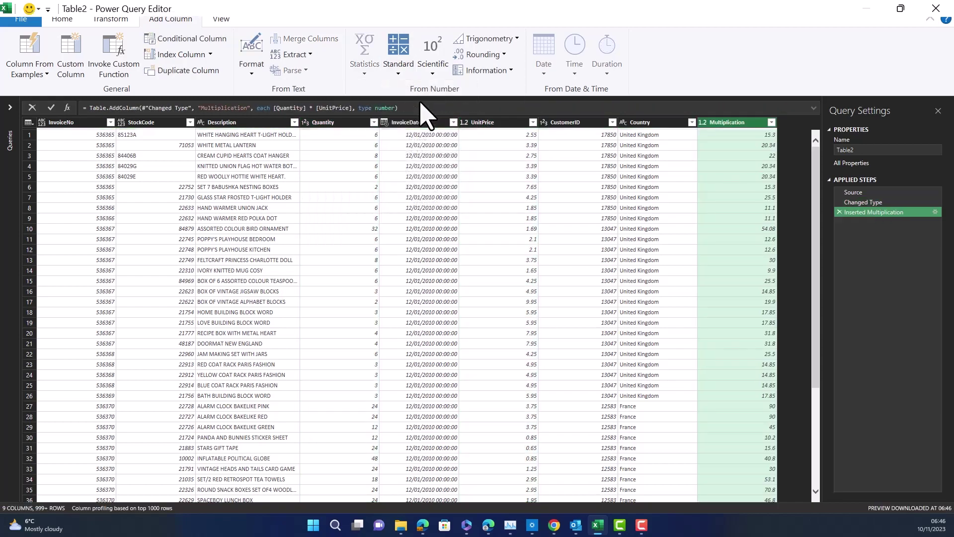
{"action": "double_click", "coordinate": [729, 123]}
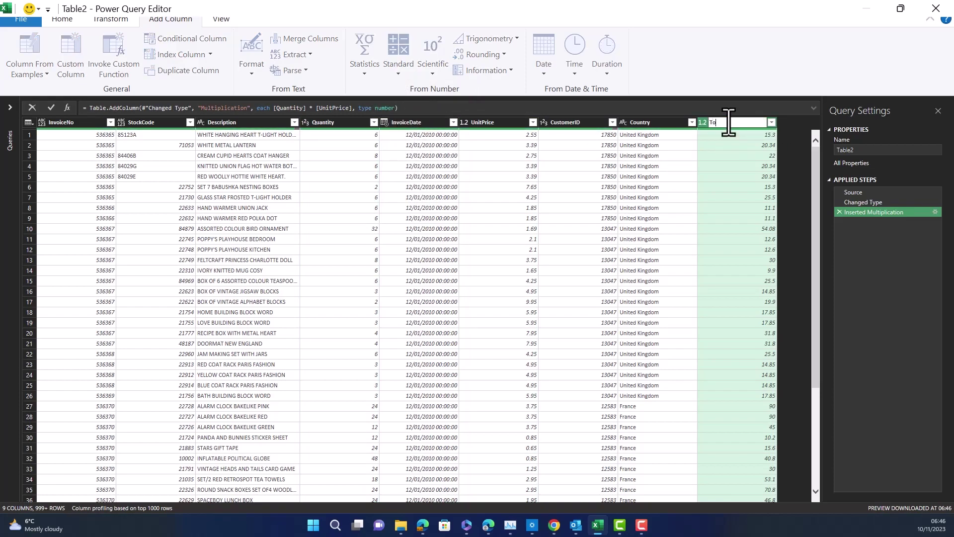
{"action": "type", "text": "Total Sale"}
{"action": "key", "text": "Return"}
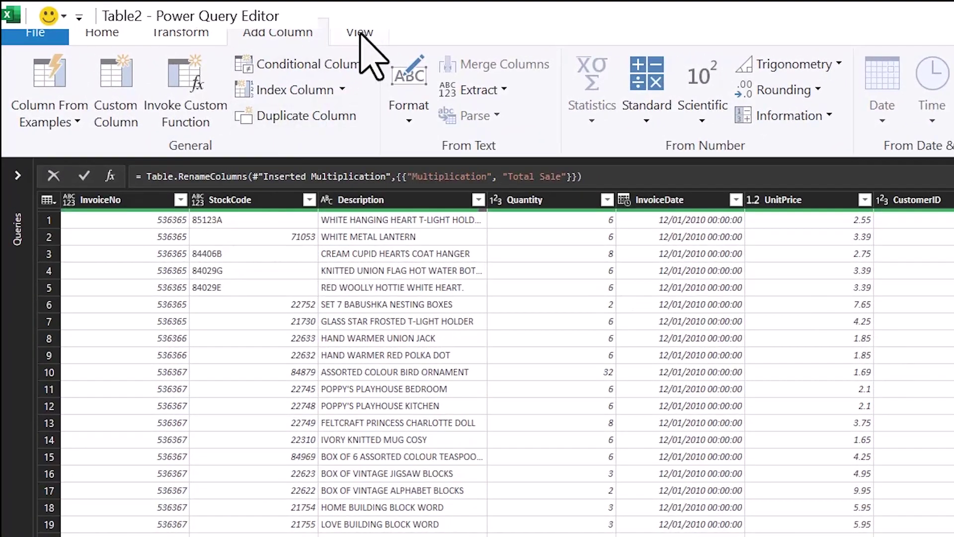
Turn on Column quality and inspect each column's valid, error and empty percentages.
{"action": "left_click", "coordinate": [360, 34]}
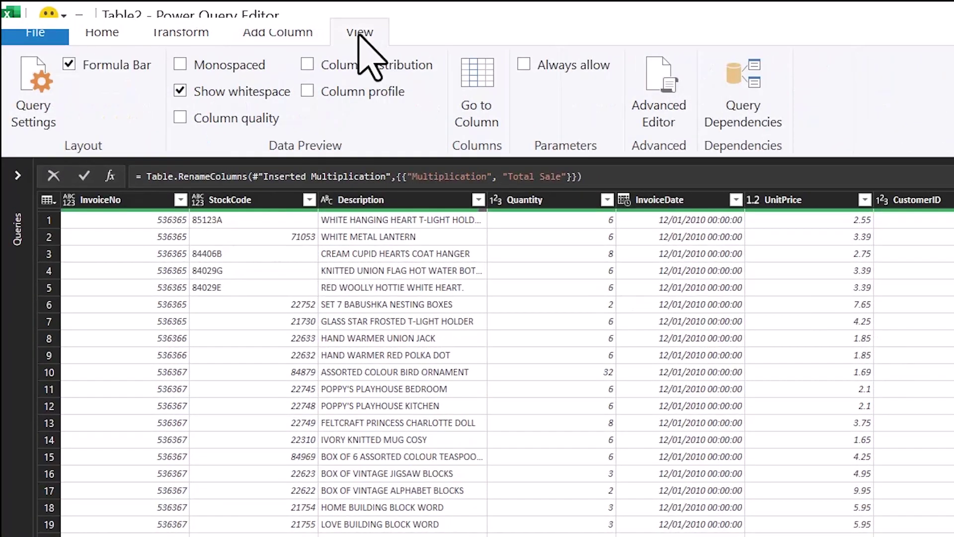
{"action": "left_click", "coordinate": [181, 117]}
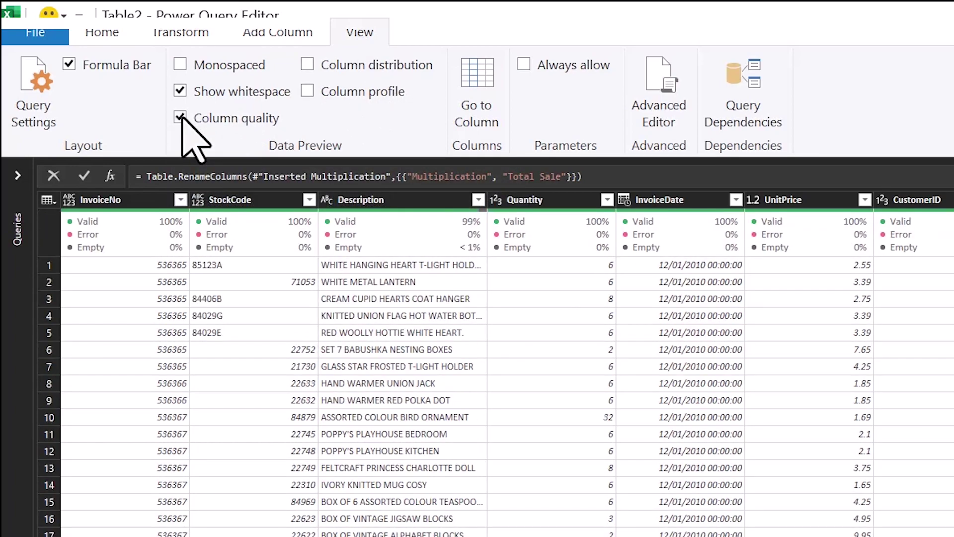
{"action": "mouse_move", "coordinate": [156, 240]}
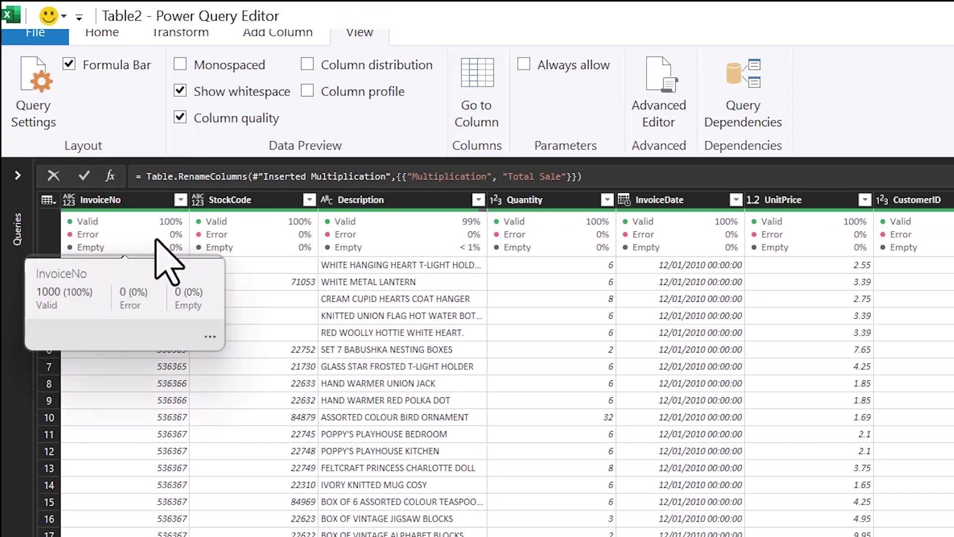
{"action": "mouse_move", "coordinate": [226, 233]}
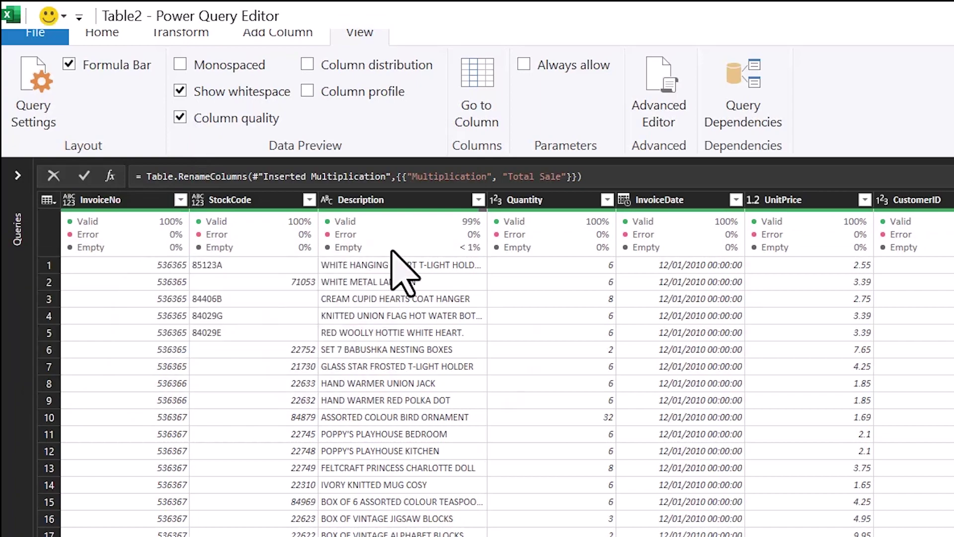
{"action": "mouse_move", "coordinate": [392, 252]}
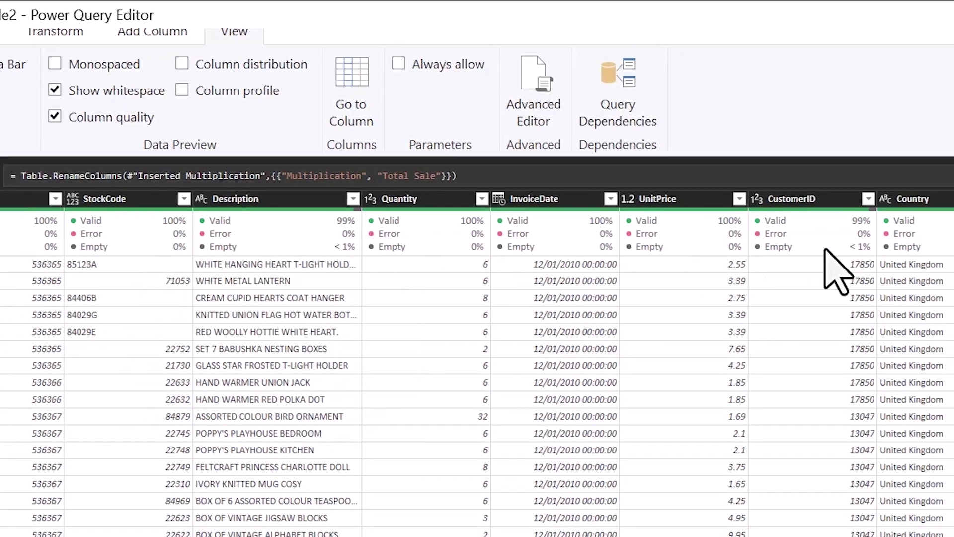
{"action": "mouse_move", "coordinate": [949, 248]}
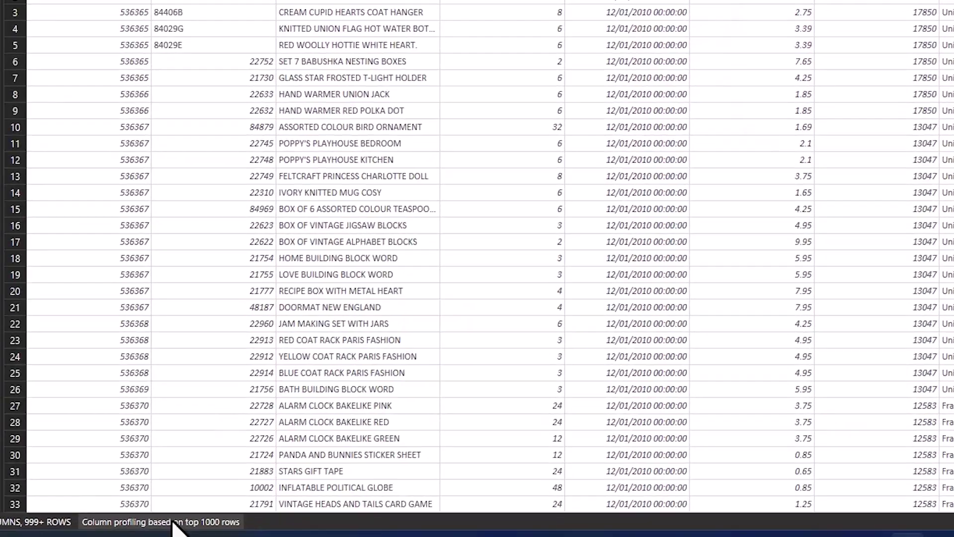
Profile the entire data set and remove empty CustomerID rows, leaving 13,855 rows.
{"action": "left_click", "coordinate": [173, 522]}
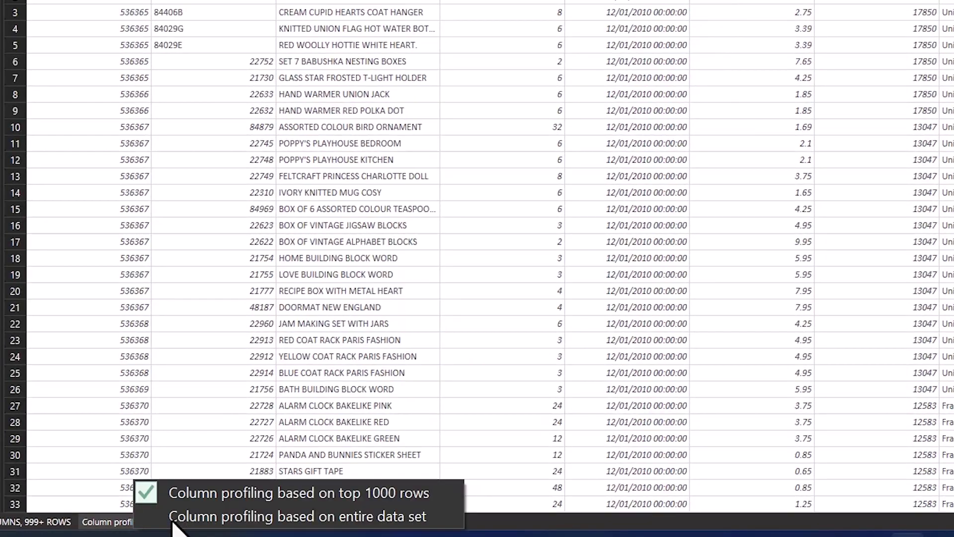
{"action": "left_click", "coordinate": [217, 518]}
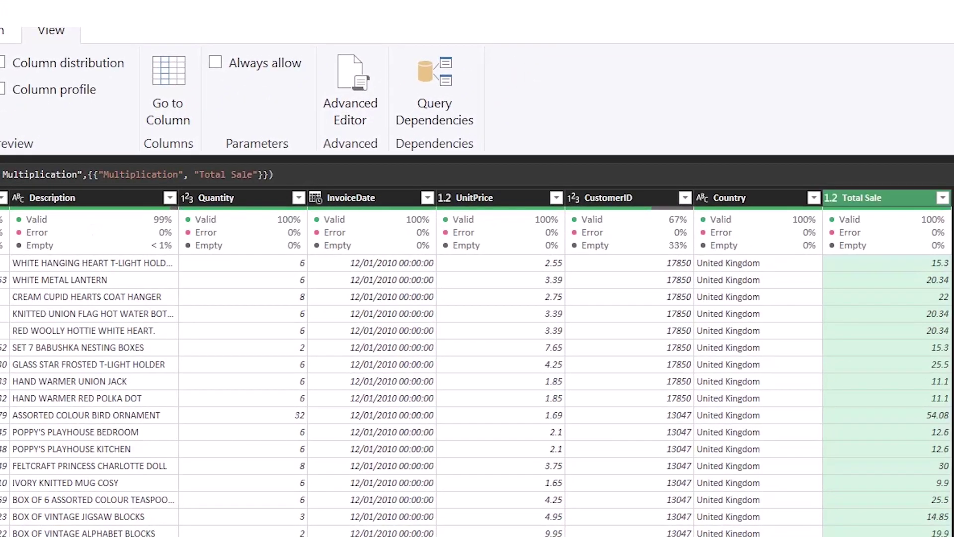
{"action": "mouse_move", "coordinate": [609, 226]}
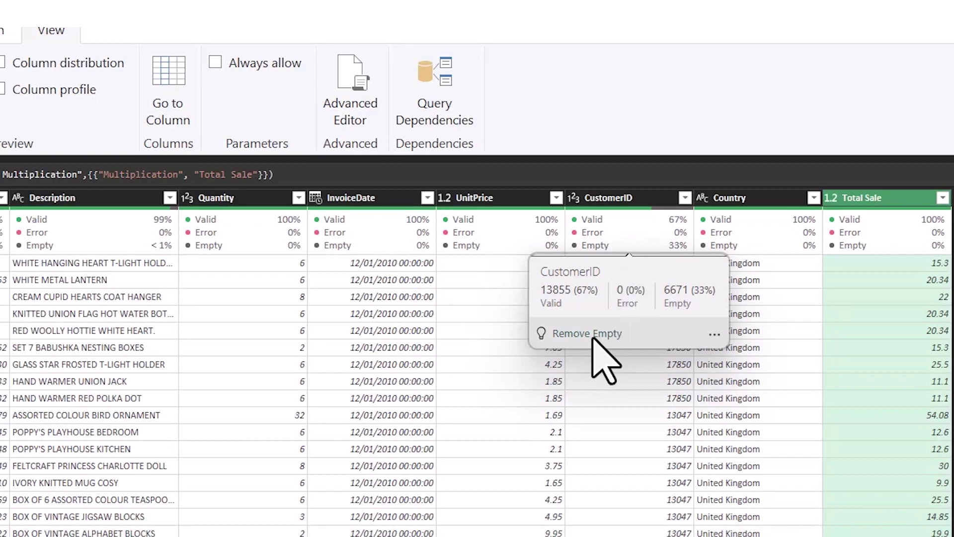
{"action": "left_click", "coordinate": [714, 334]}
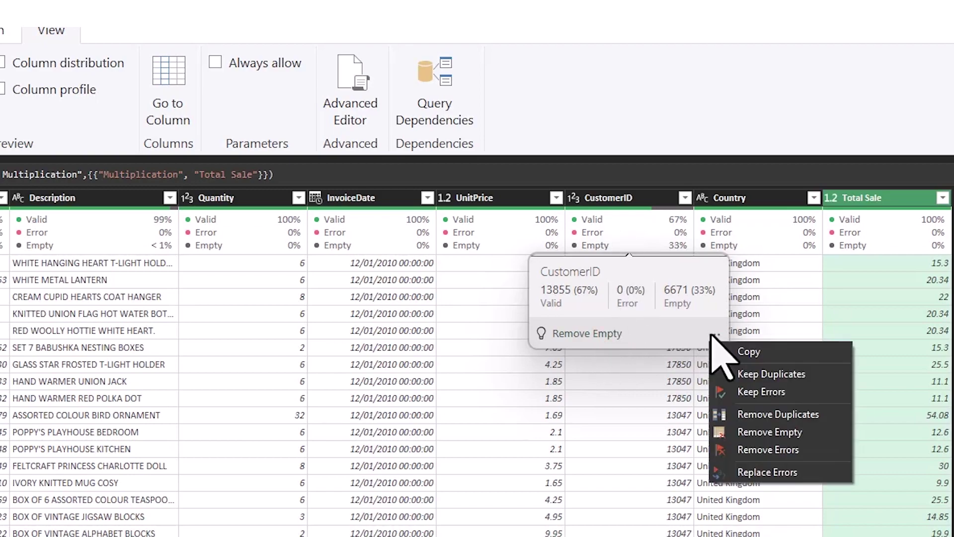
{"action": "left_click", "coordinate": [587, 332]}
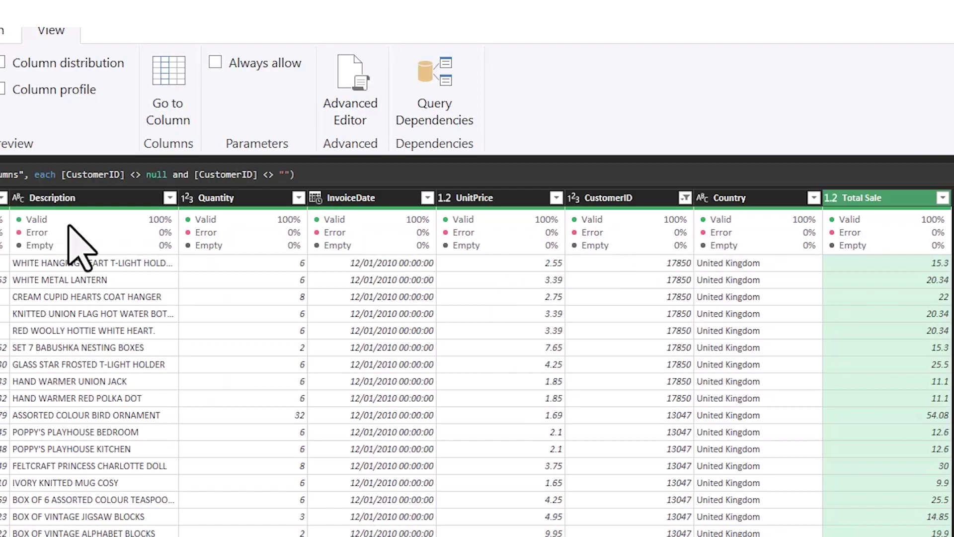
{"action": "mouse_move", "coordinate": [80, 226]}
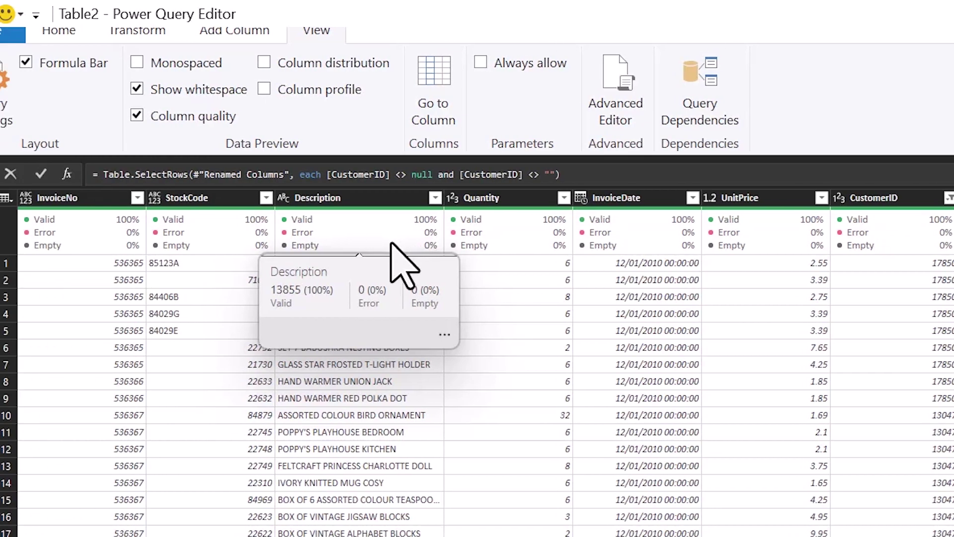
Show column distribution charts and change InvoiceNo's data type to Text.
{"action": "left_click", "coordinate": [262, 62]}
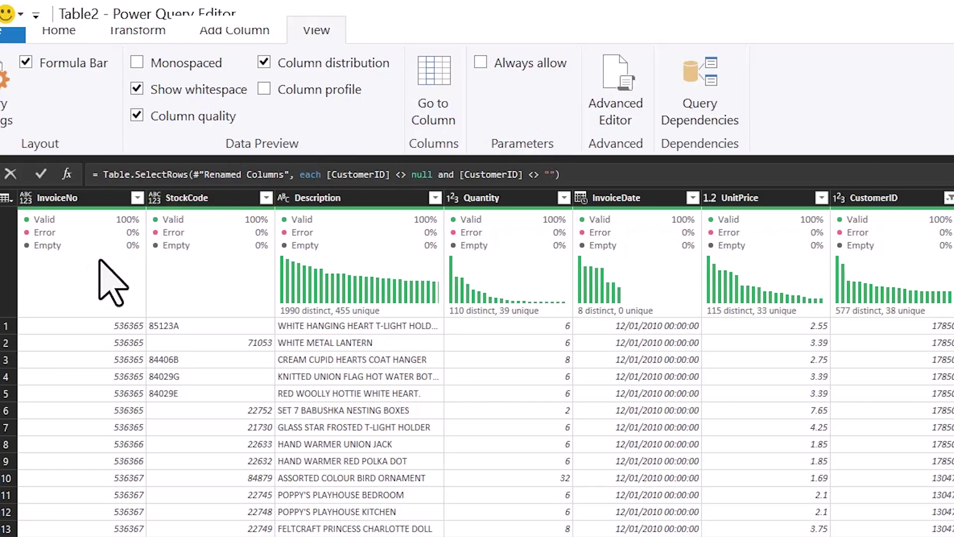
{"action": "left_click", "coordinate": [25, 201]}
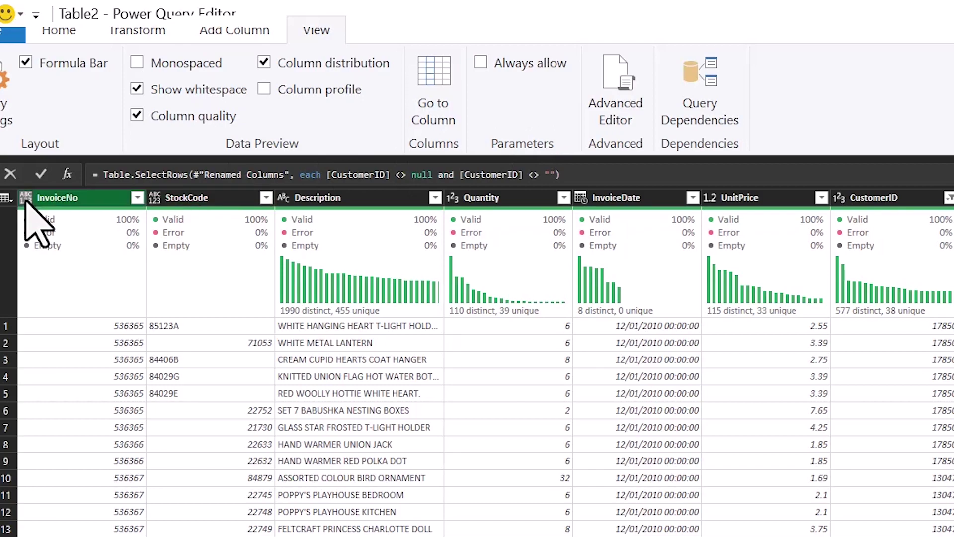
{"action": "left_click", "coordinate": [26, 199]}
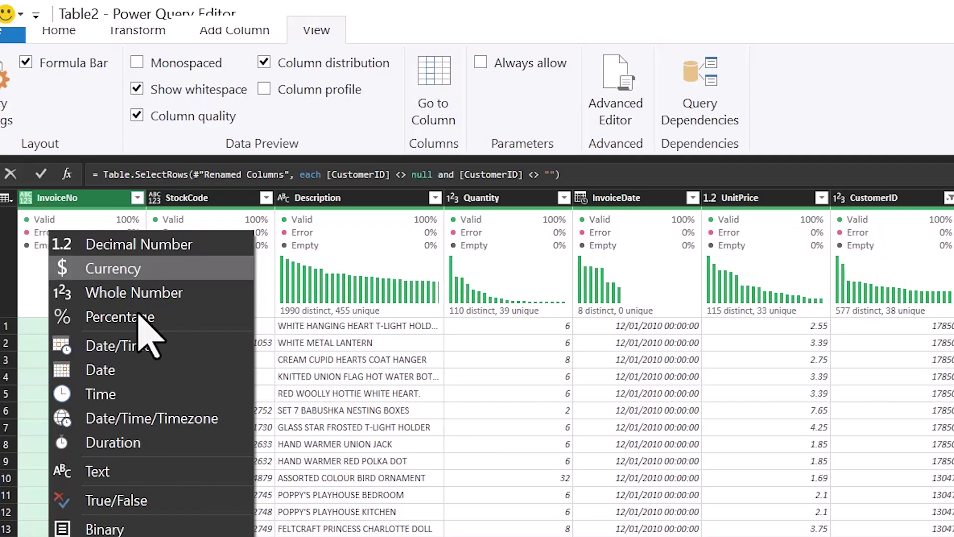
{"action": "left_click", "coordinate": [158, 474]}
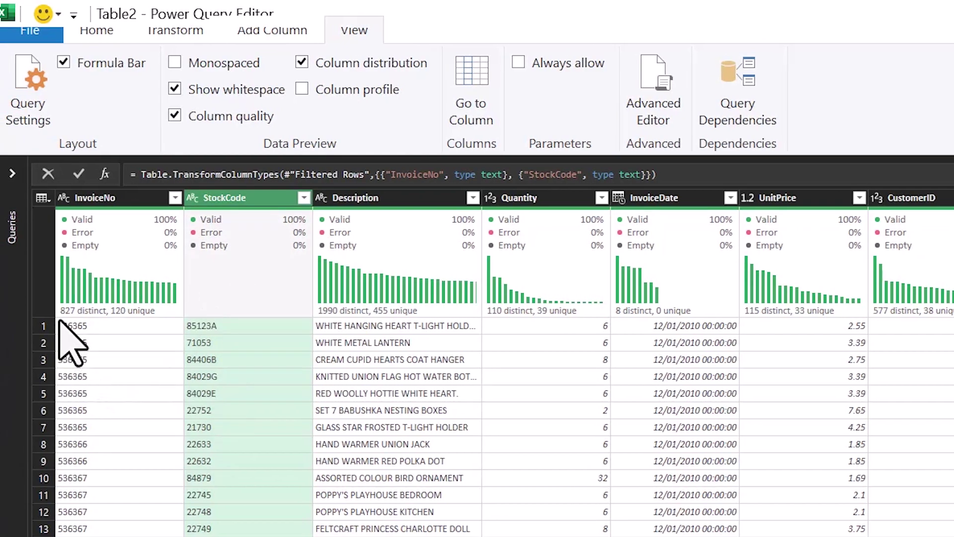
{"action": "mouse_move", "coordinate": [67, 315]}
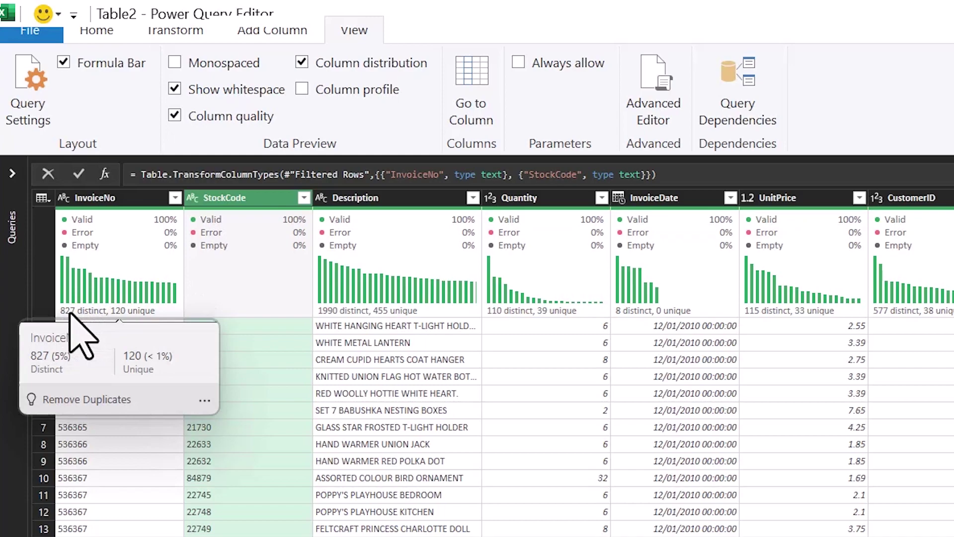
Enable Column profile and view InvoiceNo's statistics: count 13855, 827 distinct values.
{"action": "left_click", "coordinate": [106, 315]}
{"action": "mouse_move", "coordinate": [327, 314]}
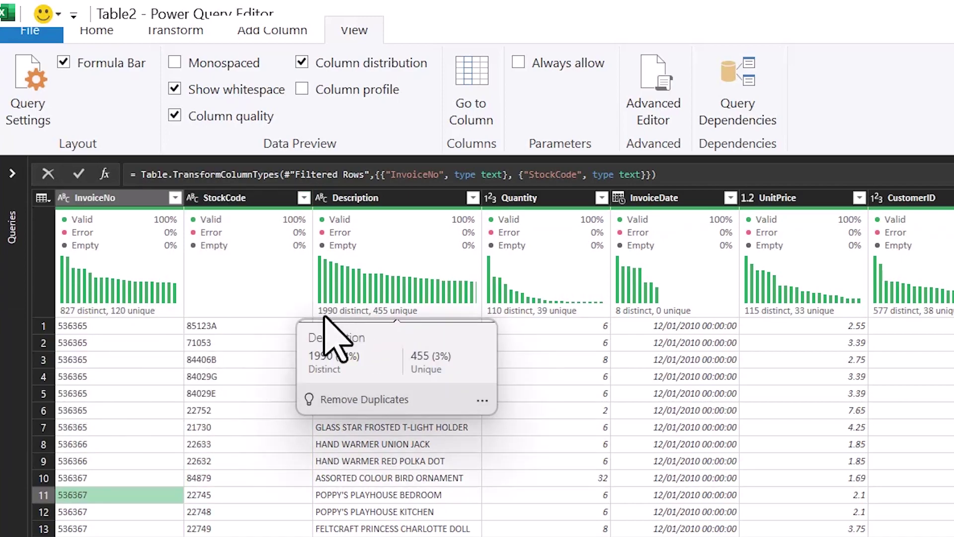
{"action": "left_click", "coordinate": [302, 89]}
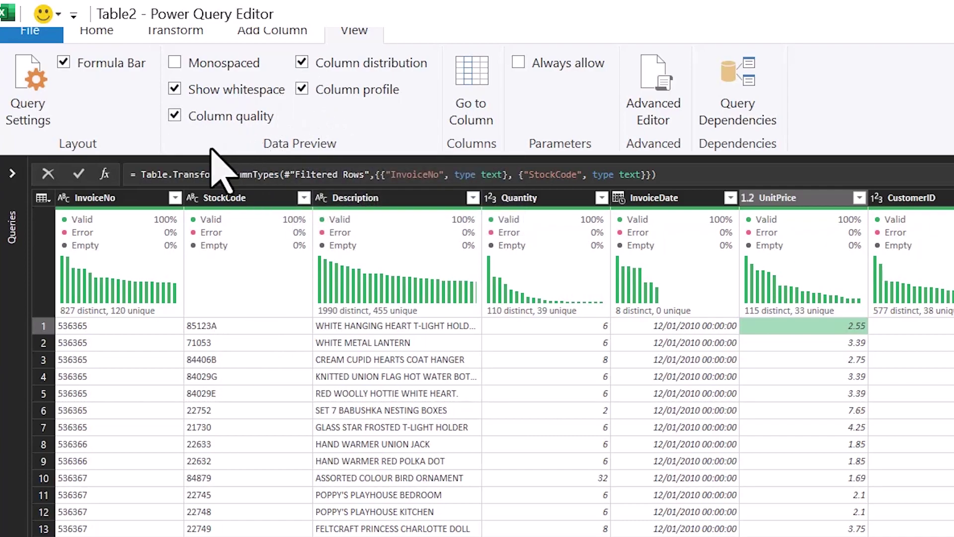
{"action": "left_click", "coordinate": [110, 197]}
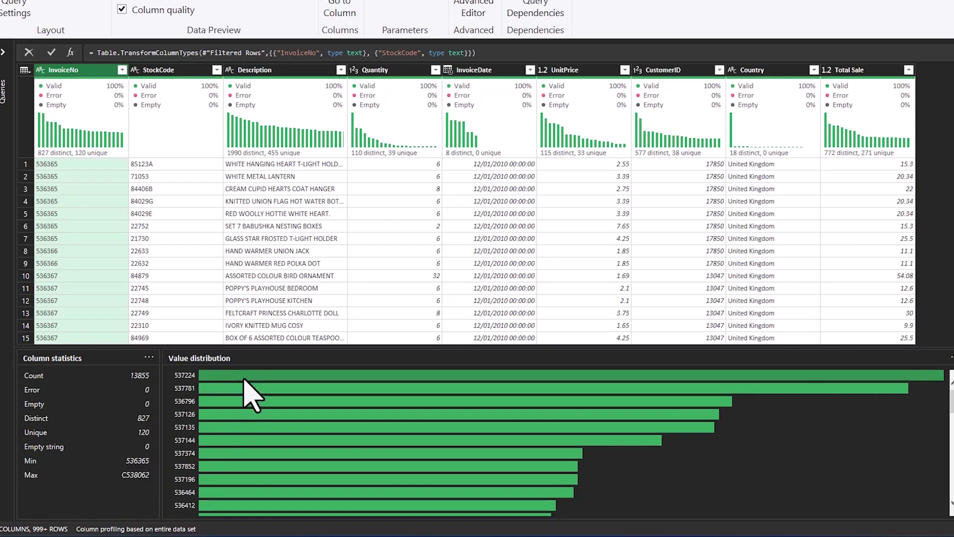
Inspect InvoiceNo's most frequent value 537224 (169 rows) and open its options menu.
{"action": "mouse_move", "coordinate": [244, 379]}
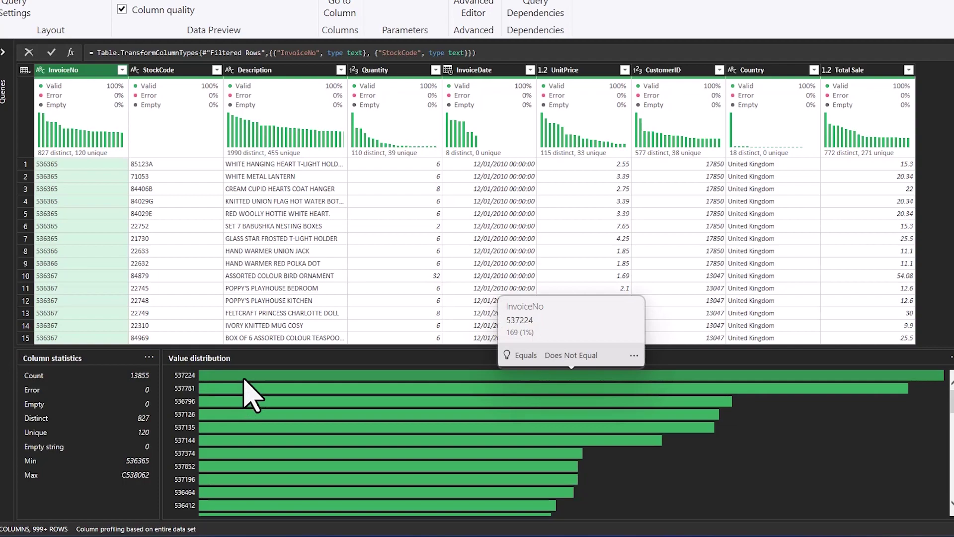
{"action": "mouse_move", "coordinate": [516, 387]}
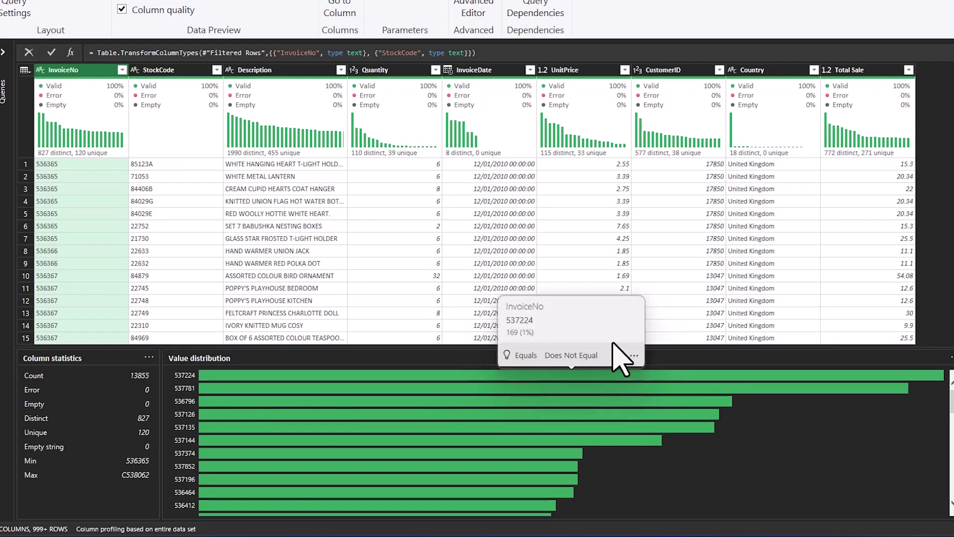
{"action": "left_click", "coordinate": [634, 356]}
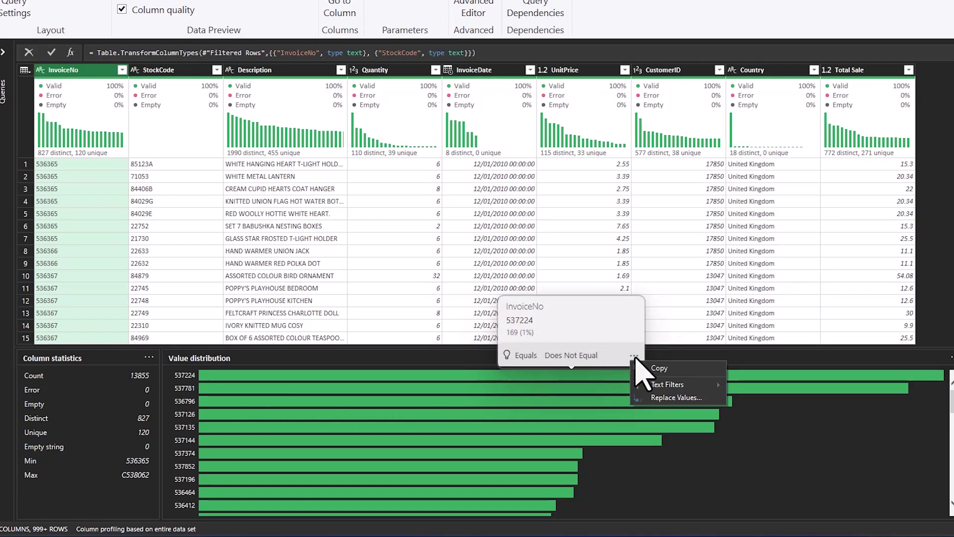
Replace 'HAND WARMER UNION JACK' in Description with 'Hand Warmer replaced'.
{"action": "left_click", "coordinate": [659, 368]}
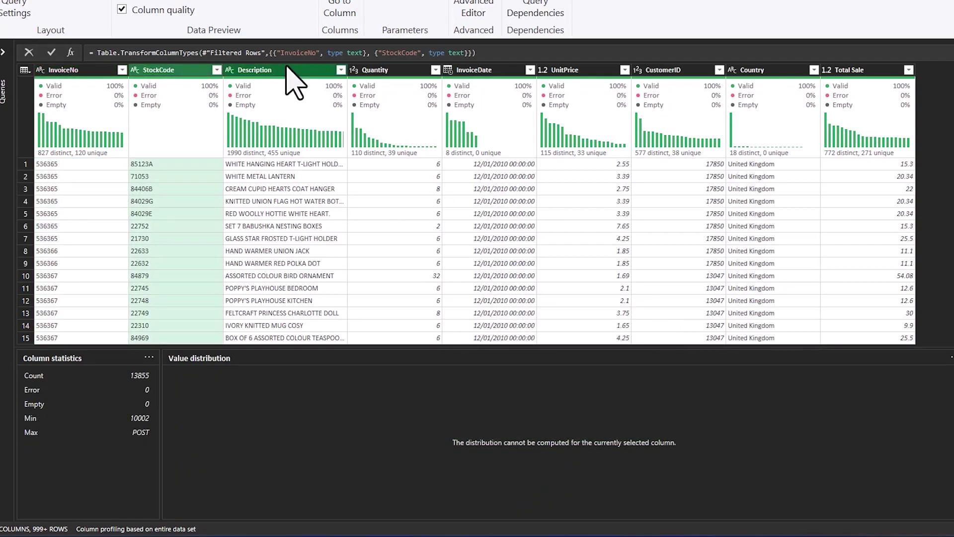
{"action": "left_click", "coordinate": [292, 73]}
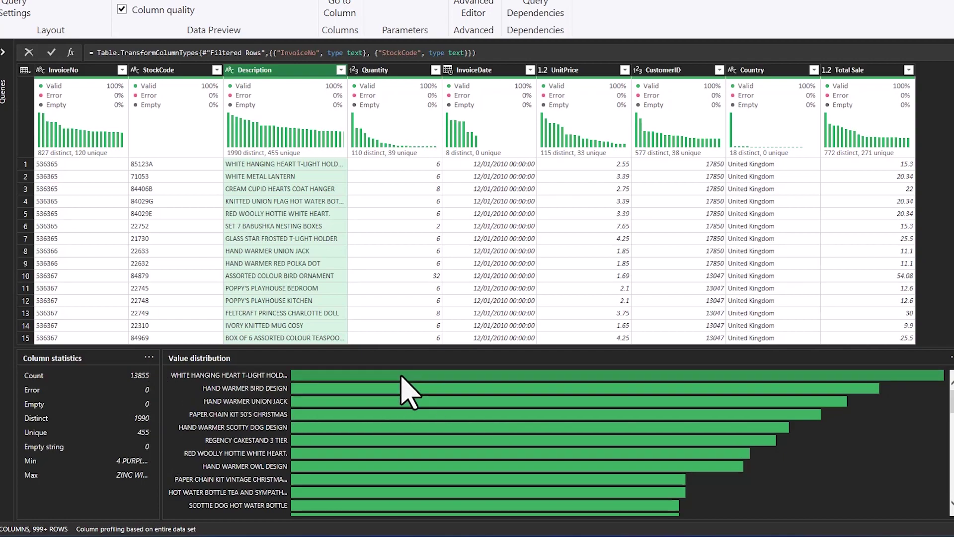
{"action": "mouse_move", "coordinate": [401, 376]}
{"action": "mouse_move", "coordinate": [577, 402]}
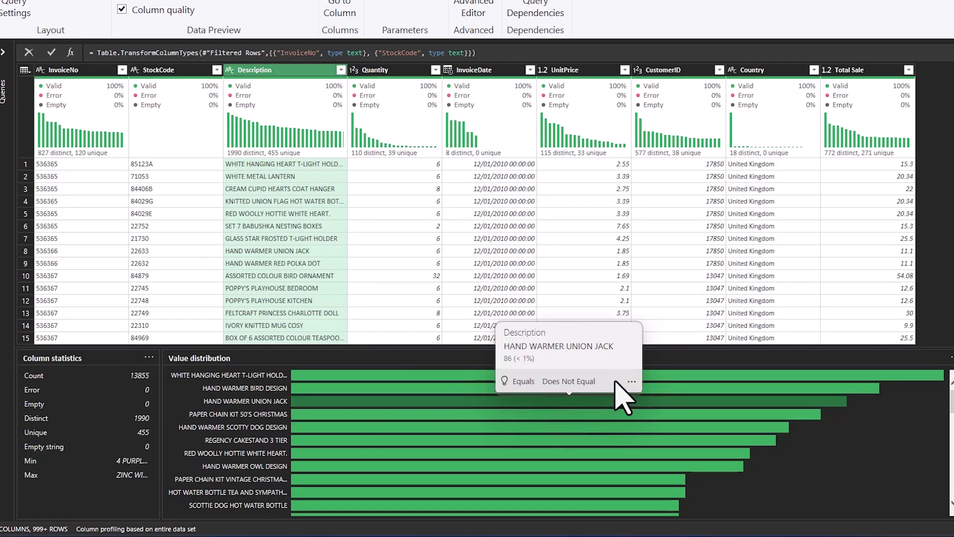
{"action": "left_click", "coordinate": [632, 381]}
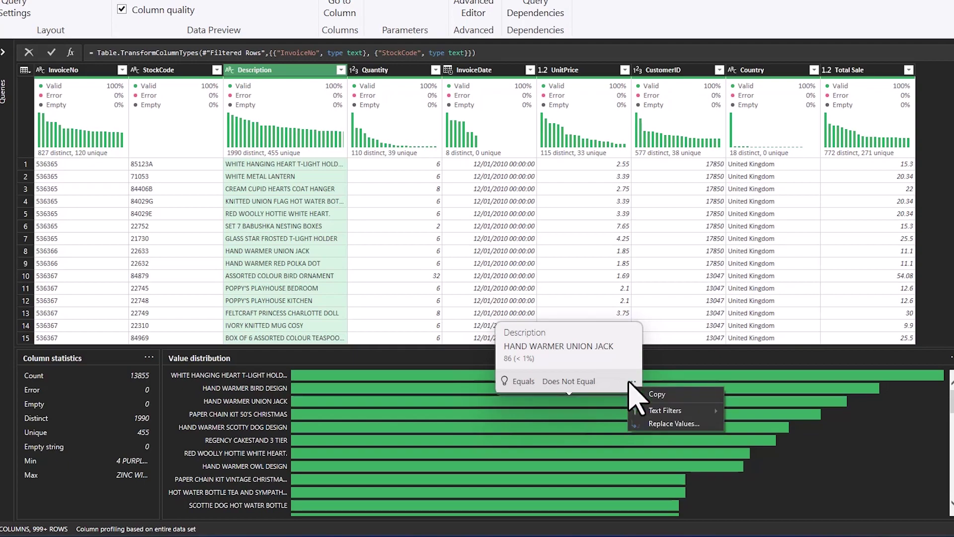
{"action": "left_click", "coordinate": [651, 423]}
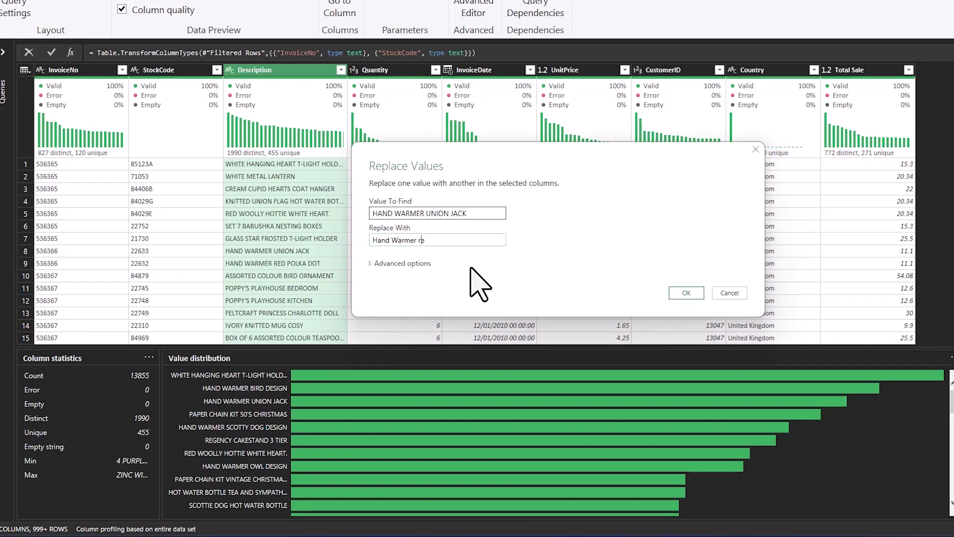
{"action": "type", "text": "Hand Warmer replaced"}
{"action": "left_click", "coordinate": [688, 294]}
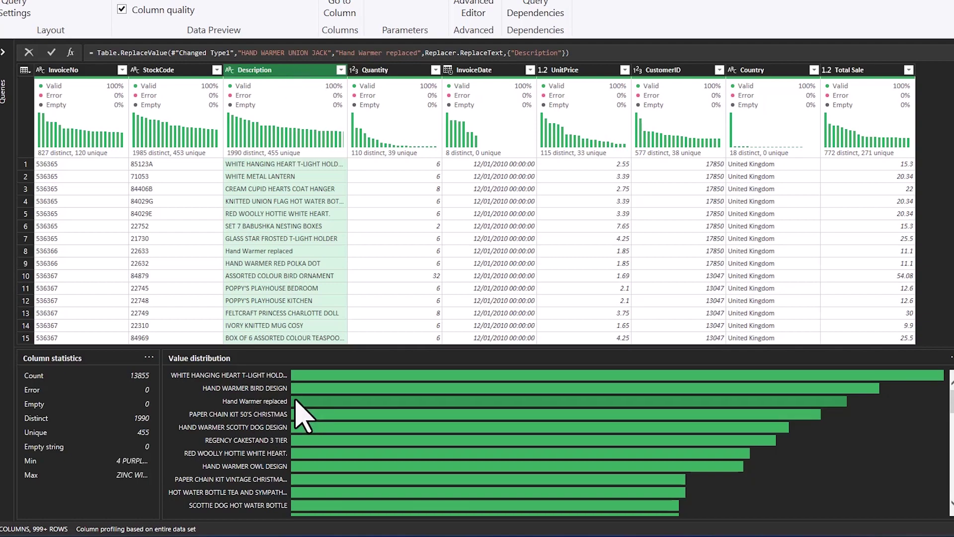
Review Quantity's statistics, then InvoiceDate's distribution of 8 distinct dates.
{"action": "mouse_move", "coordinate": [296, 403]}
{"action": "left_click", "coordinate": [393, 70]}
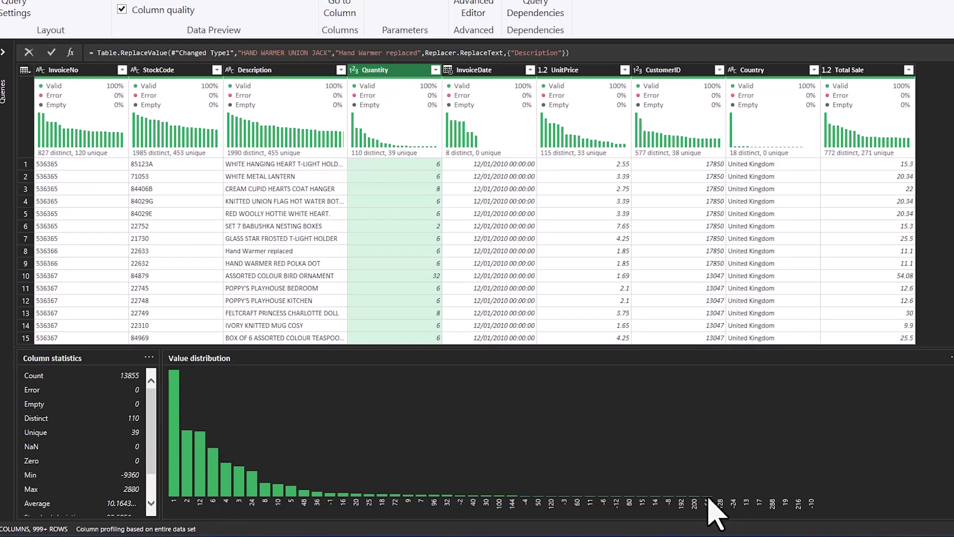
{"action": "mouse_move", "coordinate": [708, 498]}
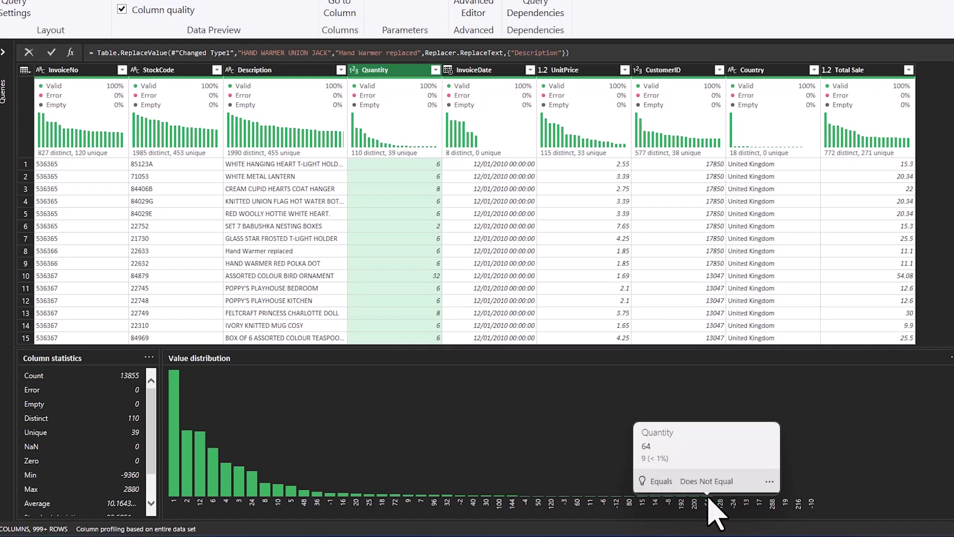
{"action": "mouse_move", "coordinate": [171, 462]}
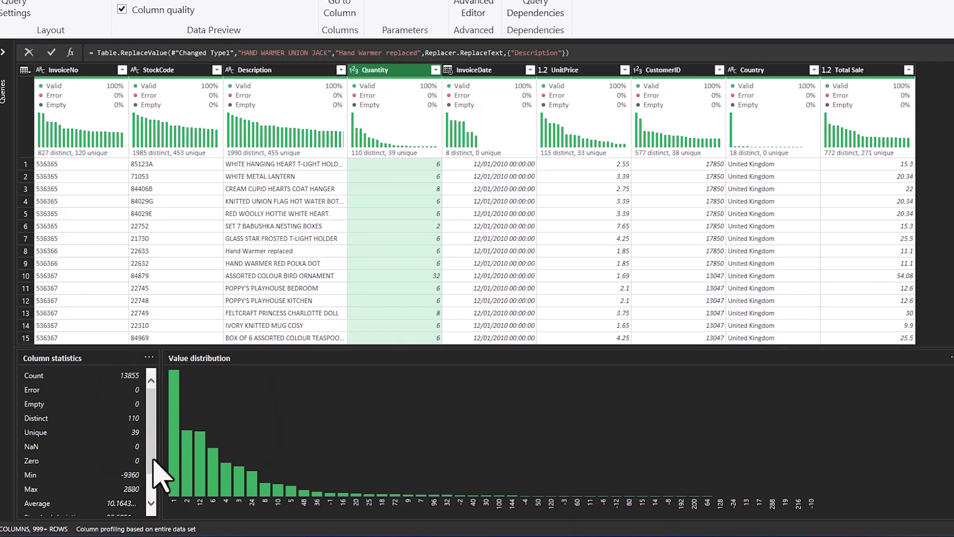
{"action": "mouse_move", "coordinate": [151, 433]}
{"action": "left_mouse_down"}
{"action": "mouse_move", "coordinate": [152, 485]}
{"action": "mouse_move", "coordinate": [154, 433]}
{"action": "left_mouse_up"}
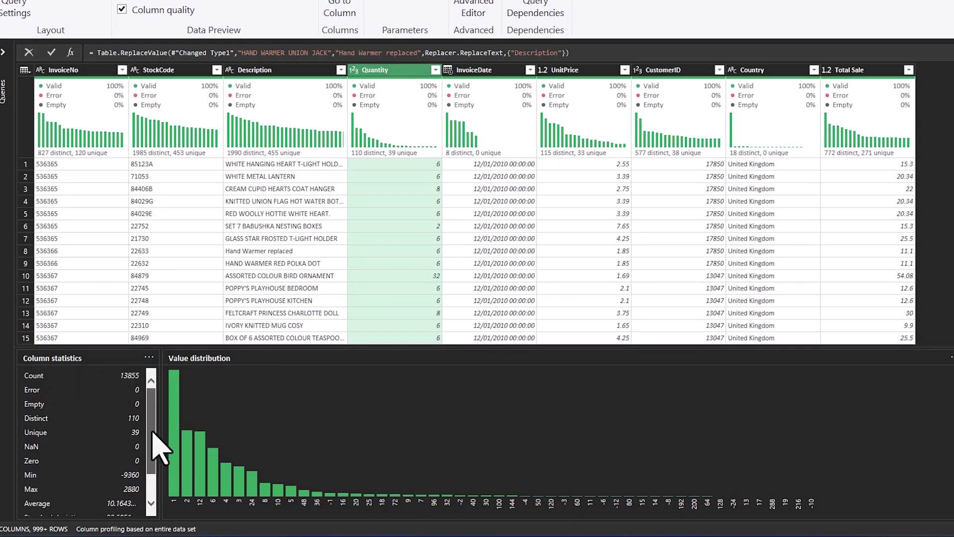
{"action": "scroll", "coordinate": [154, 437], "scroll_direction": "down", "scroll_amount": 2}
{"action": "left_click", "coordinate": [491, 70]}
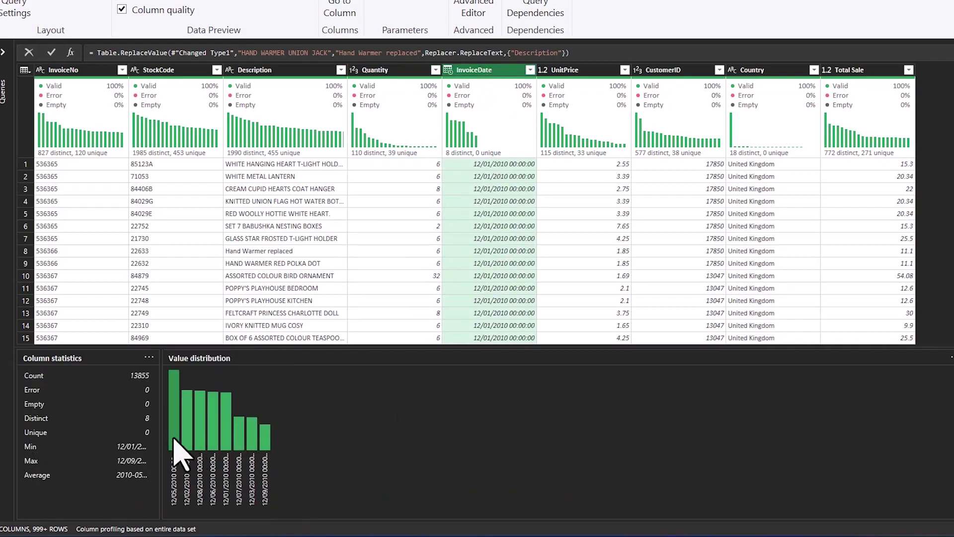
{"action": "mouse_move", "coordinate": [173, 440]}
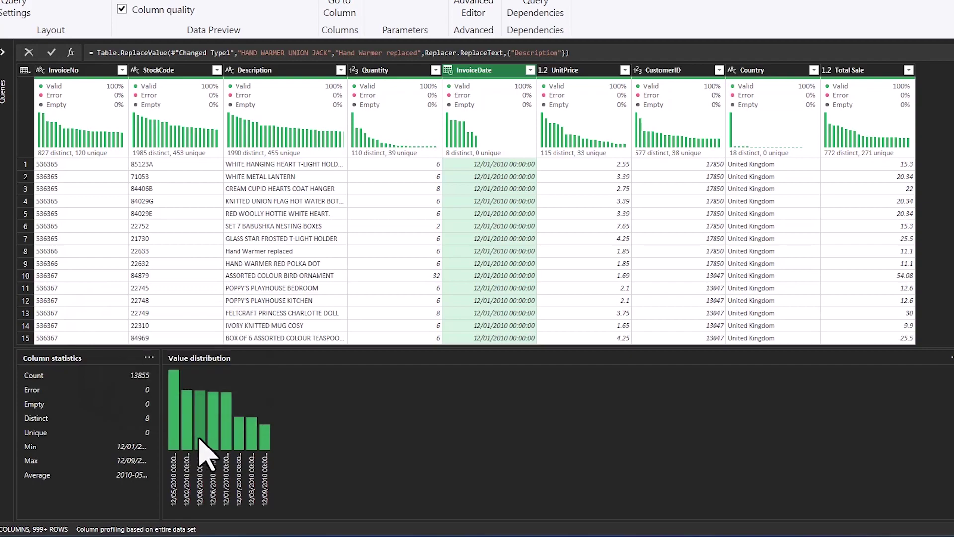
Replace the Country value 'EIRE' with 'Ireland'.
{"action": "left_click", "coordinate": [734, 213]}
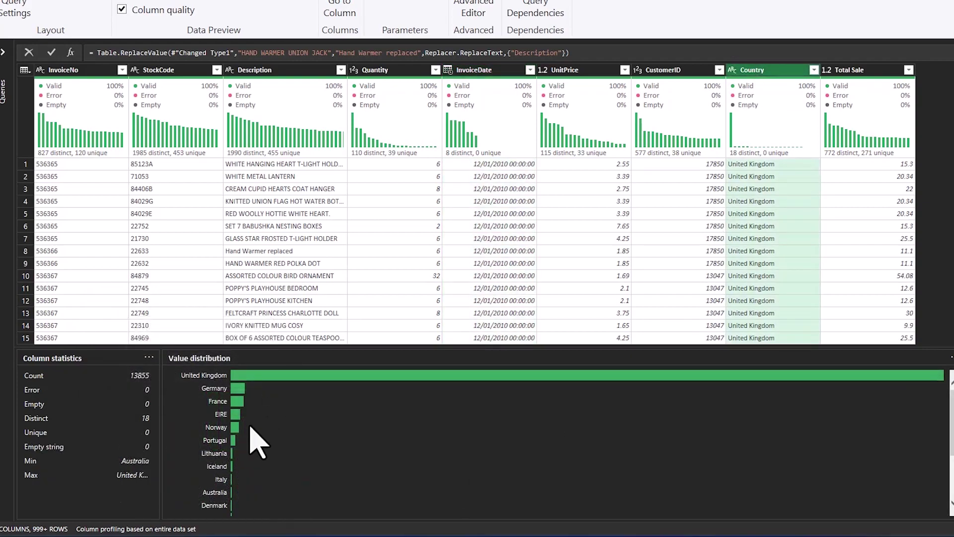
{"action": "mouse_move", "coordinate": [235, 416]}
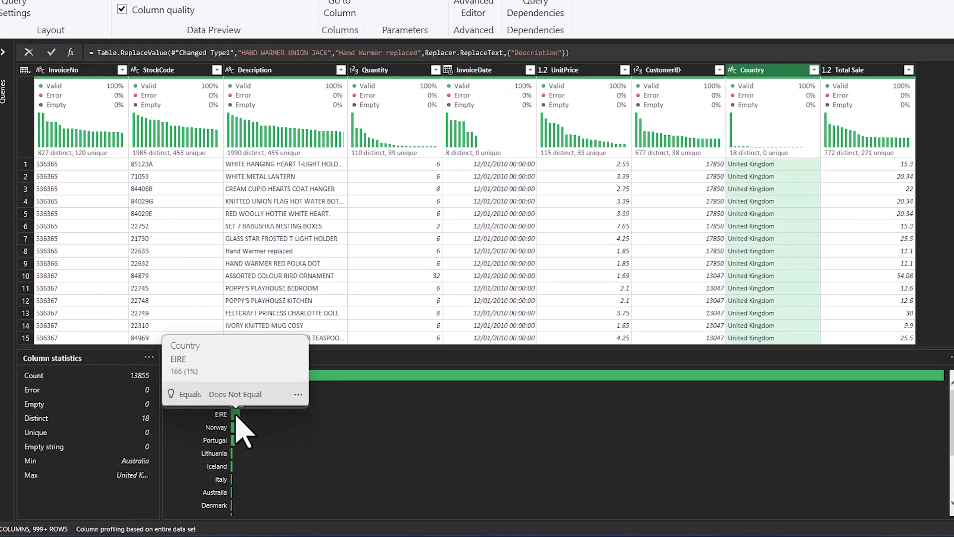
{"action": "left_click", "coordinate": [298, 398]}
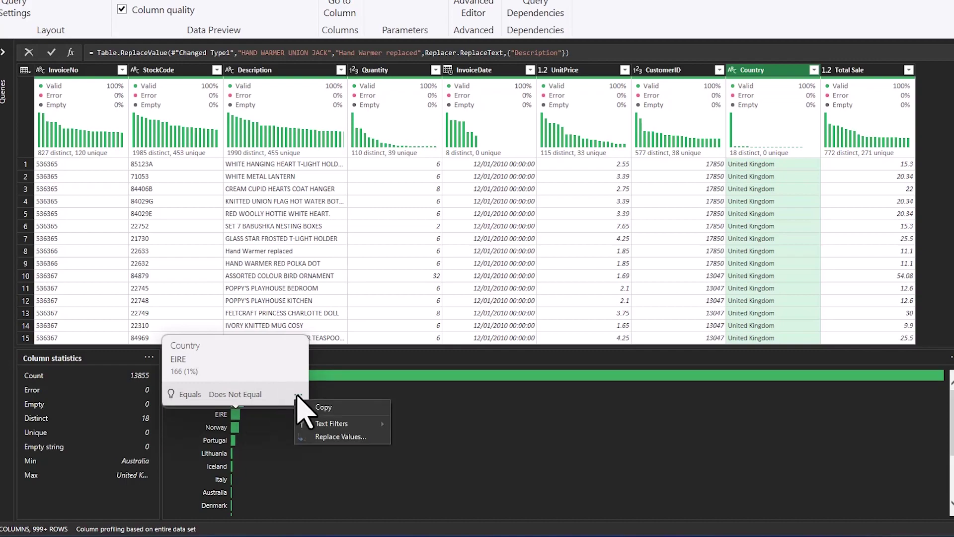
{"action": "left_click", "coordinate": [323, 437]}
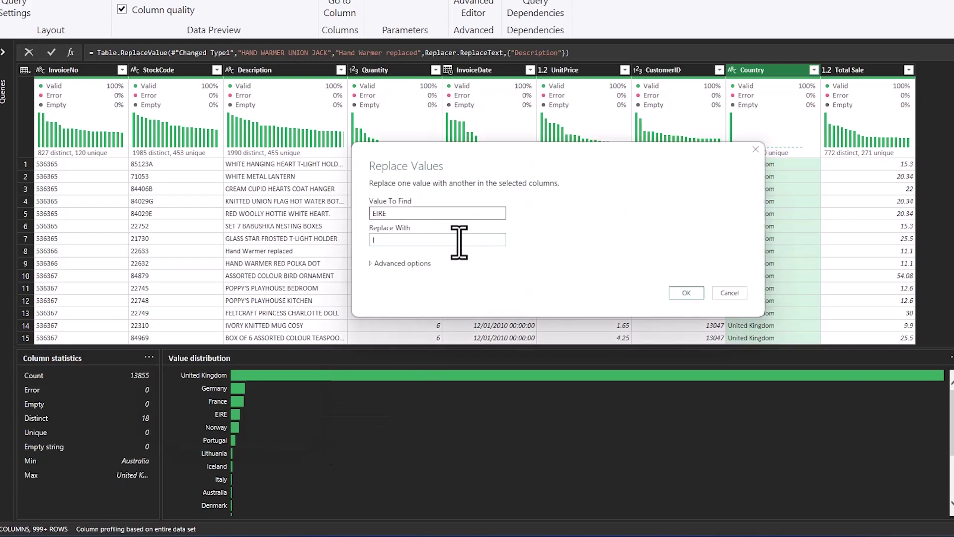
{"action": "left_click", "coordinate": [684, 293]}
{"action": "left_click", "coordinate": [864, 84]}
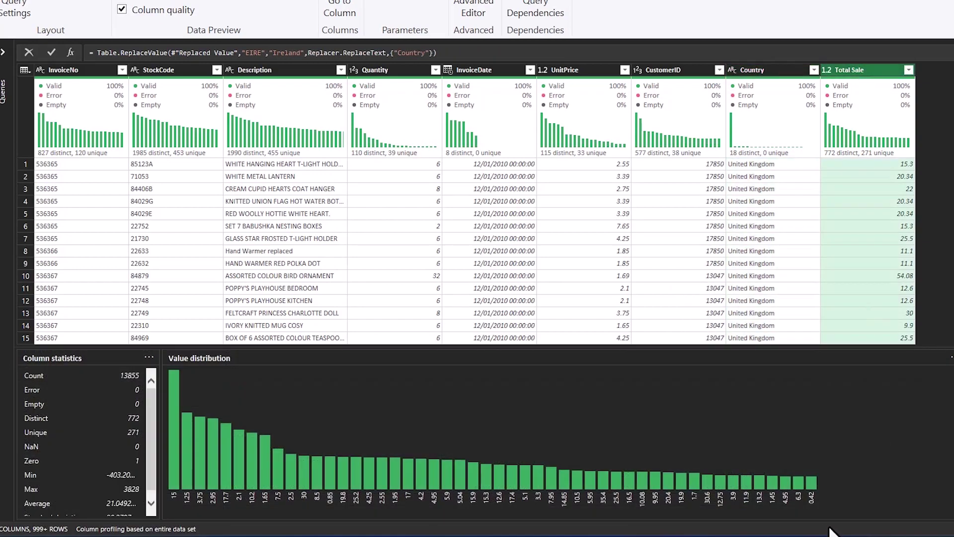
Filter the Total Sale column to keep only rows equal to 15.
{"action": "mouse_move", "coordinate": [172, 431]}
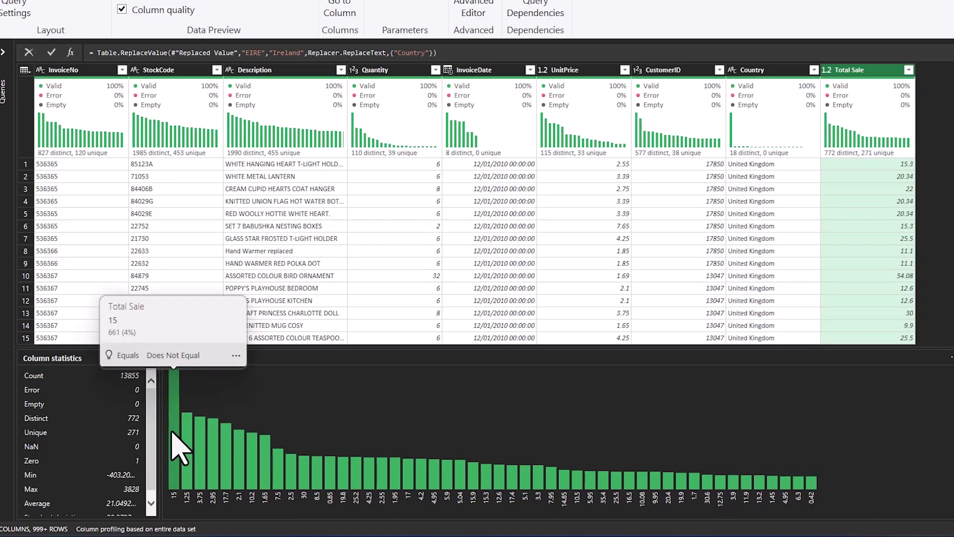
{"action": "left_click", "coordinate": [123, 355]}
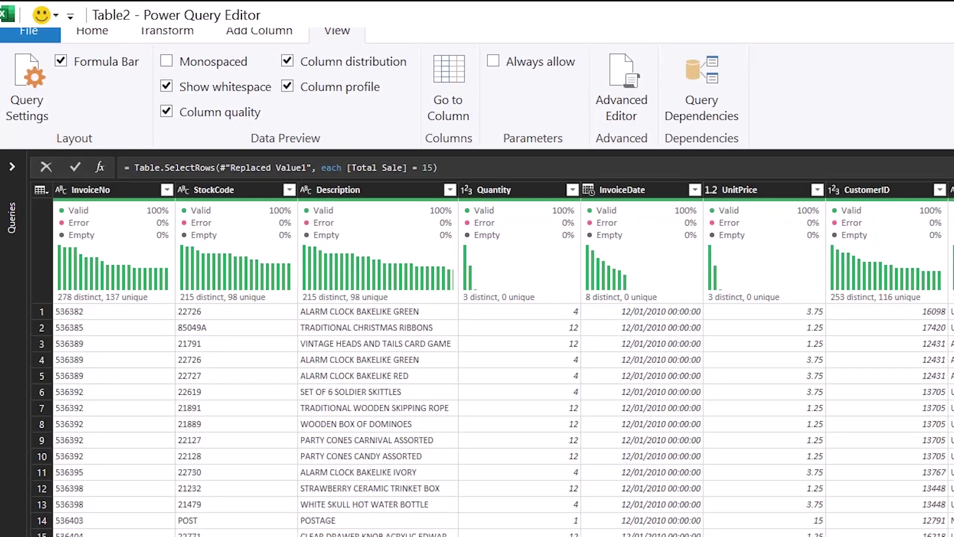
Close & Load the query into new table Table2_1, then verify the Ireland entries in Country.
{"action": "left_click", "coordinate": [92, 30]}
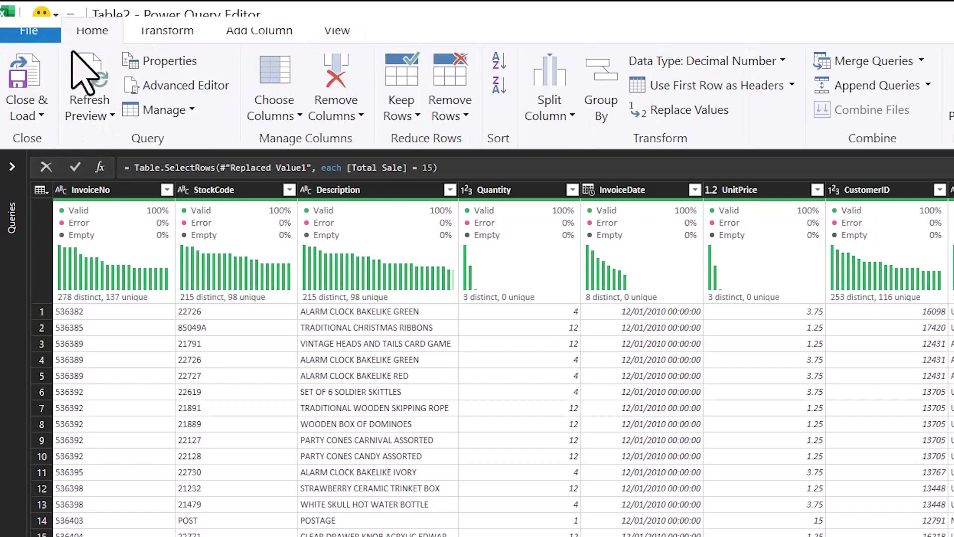
{"action": "left_click", "coordinate": [27, 94]}
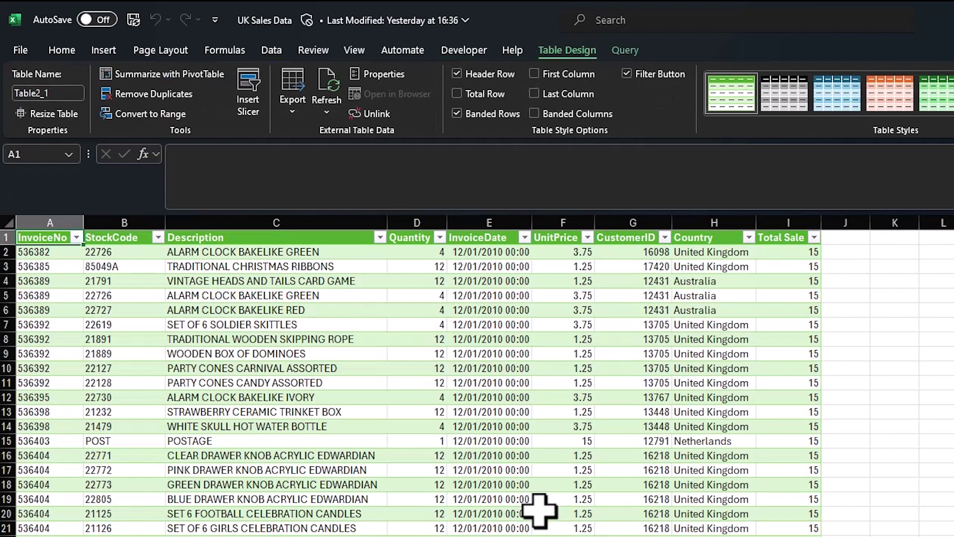
{"action": "scroll", "coordinate": [531, 514], "scroll_direction": "down", "scroll_amount": 5}
{"action": "scroll", "coordinate": [532, 516], "scroll_direction": "up", "scroll_amount": 5}
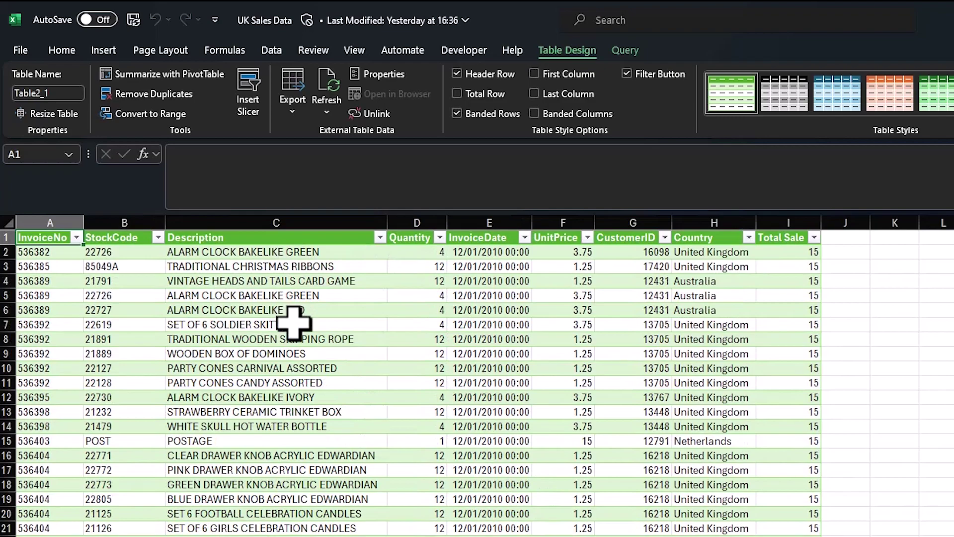
{"action": "scroll", "coordinate": [297, 320], "scroll_direction": "down", "scroll_amount": 8}
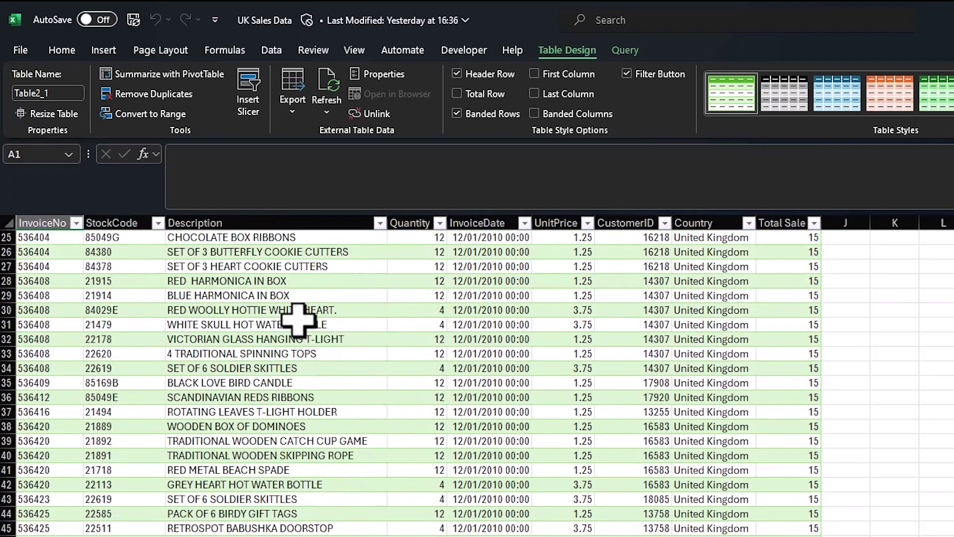
{"action": "scroll", "coordinate": [296, 321], "scroll_direction": "down", "scroll_amount": 7}
{"action": "left_click", "coordinate": [696, 441]}
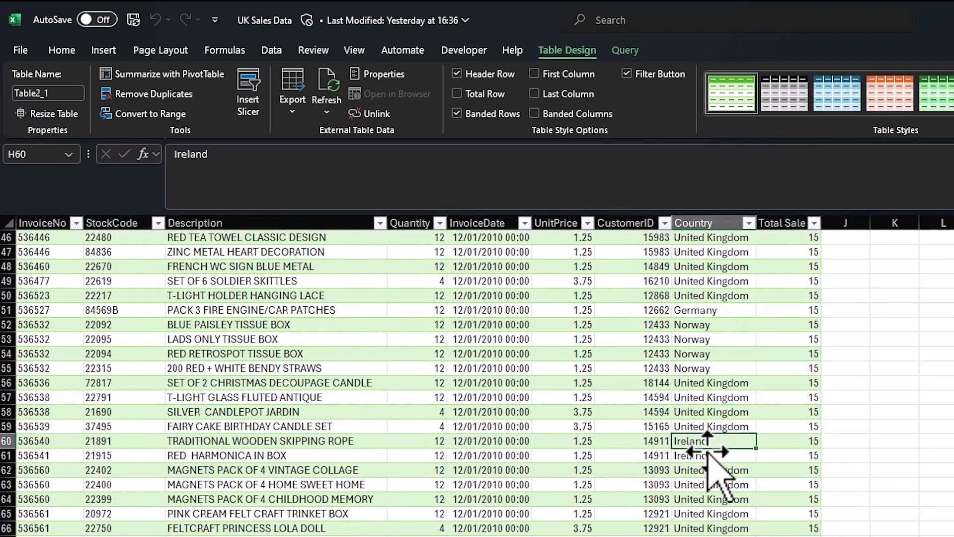
{"action": "scroll", "coordinate": [839, 494], "scroll_direction": "down", "scroll_amount": 7}
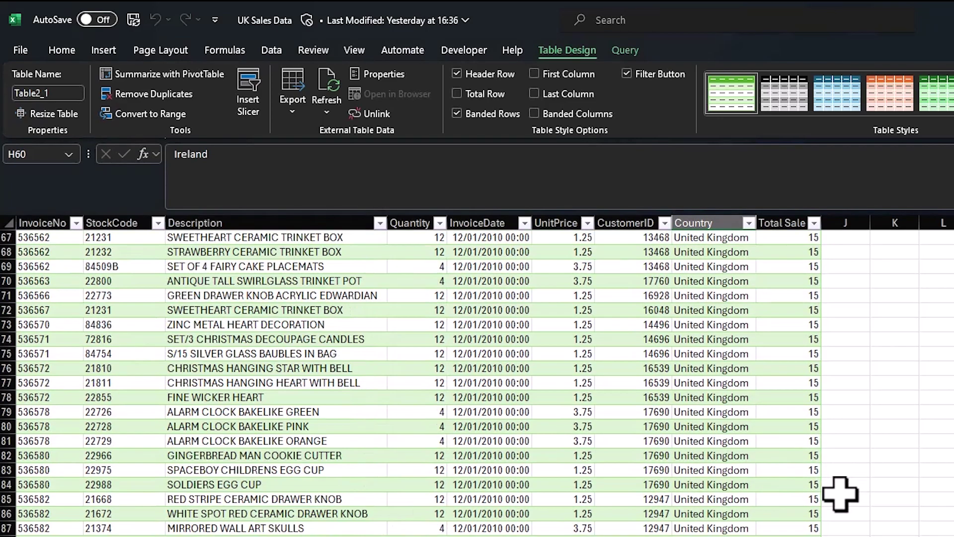